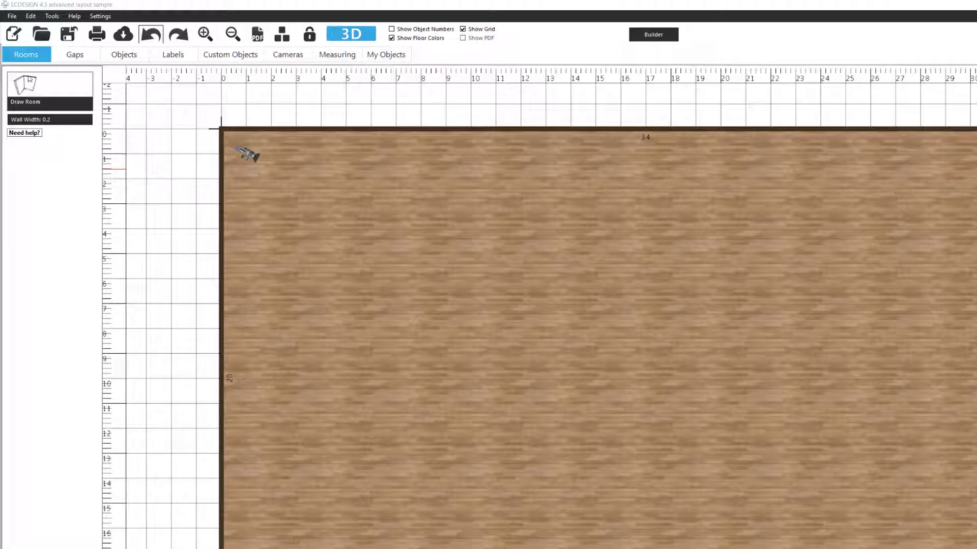
Draw a rectangular room about 6.54 wide and 9 long inside the large wood-floored room.
{"action": "left_click", "coordinate": [29, 86]}
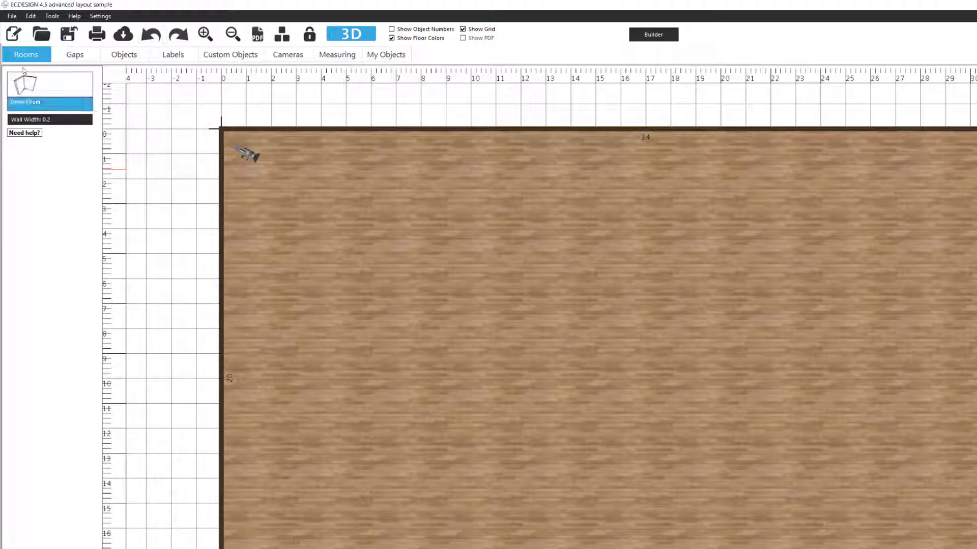
{"action": "left_click", "coordinate": [345, 278]}
{"action": "left_click", "coordinate": [509, 279]}
{"action": "left_click", "coordinate": [510, 503]}
{"action": "left_click", "coordinate": [346, 504]}
{"action": "left_click", "coordinate": [345, 279]}
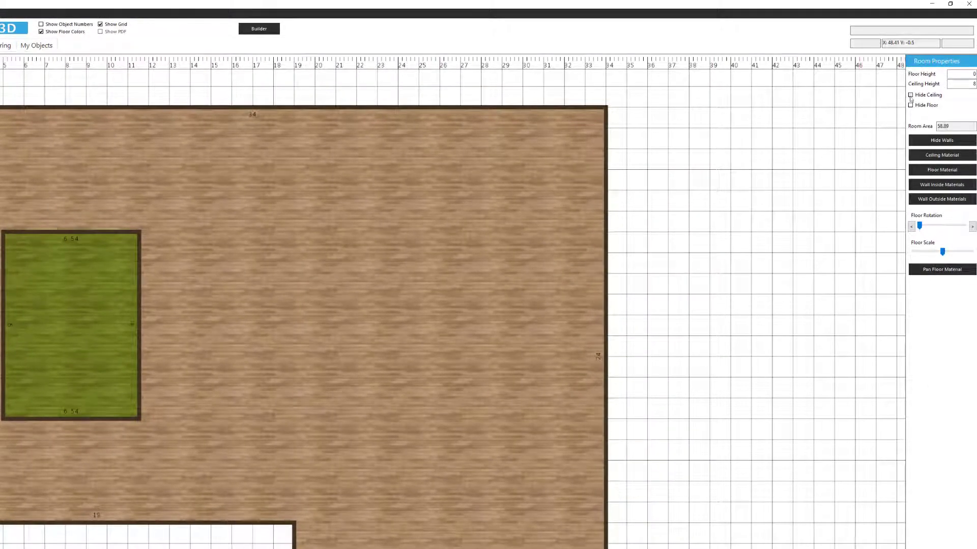
Turn the inner room into an open pit by hiding its ceiling and walls and changing its floor height.
{"action": "left_click", "coordinate": [910, 95]}
{"action": "left_click_drag", "start_coordinate": [949, 74], "coordinate": [974, 75]}
{"action": "left_click", "coordinate": [929, 145]}
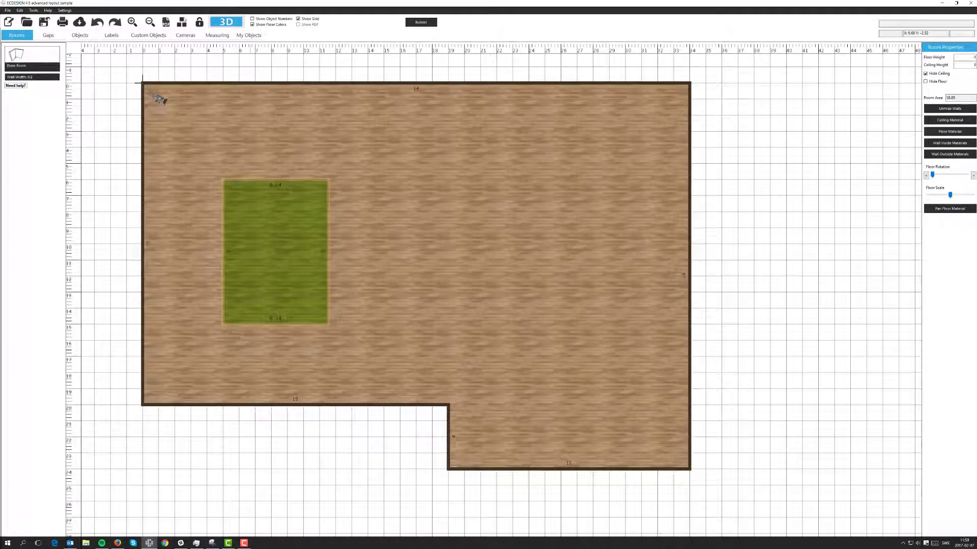
Inspect the sunken floor area in the 3D view.
{"action": "left_click", "coordinate": [226, 22]}
{"action": "left_click", "coordinate": [479, 298]}
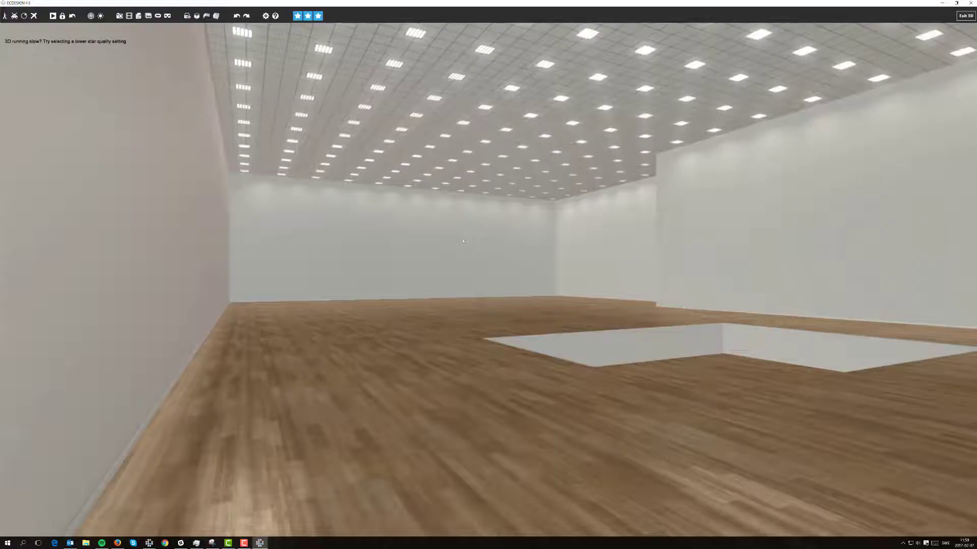
{"action": "left_click_drag", "start_coordinate": [465, 242], "coordinate": [615, 286]}
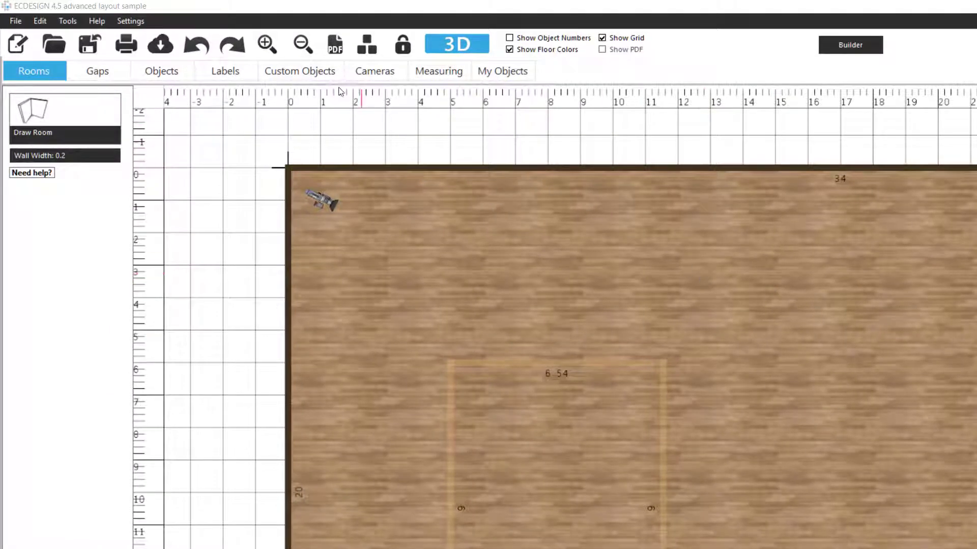
Draw a rectangular custom floor about 9 wide and 8 deep to the right of the inner room.
{"action": "left_click", "coordinate": [259, 66]}
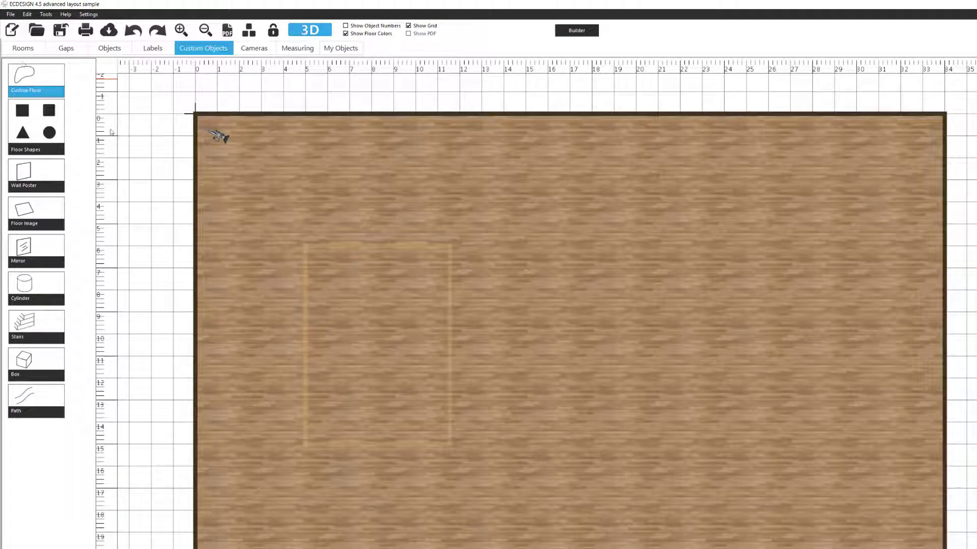
{"action": "left_click", "coordinate": [601, 219]}
{"action": "left_click", "coordinate": [798, 219]}
{"action": "left_click", "coordinate": [800, 390]}
{"action": "left_click", "coordinate": [600, 393]}
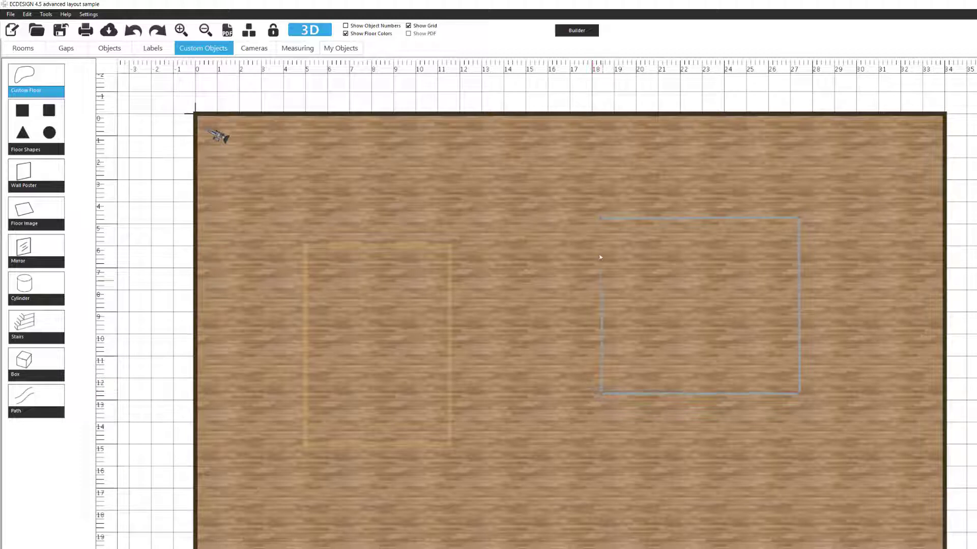
{"action": "left_click", "coordinate": [600, 222]}
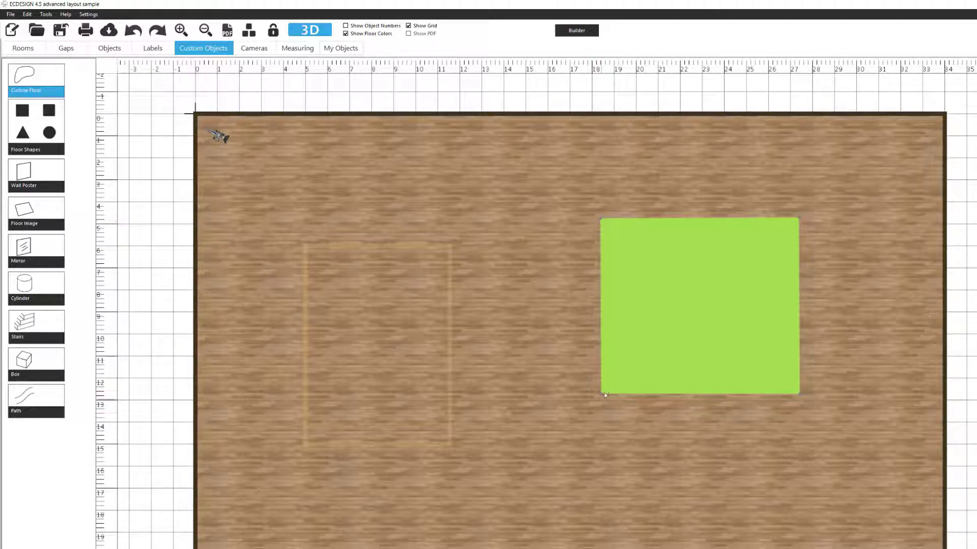
Set the custom floor's altitude to 1 and its thickness to 1.
{"action": "mouse_move", "coordinate": [602, 396]}
{"action": "left_mouse_down"}
{"action": "mouse_move", "coordinate": [617, 373]}
{"action": "mouse_move", "coordinate": [601, 396]}
{"action": "left_mouse_up"}
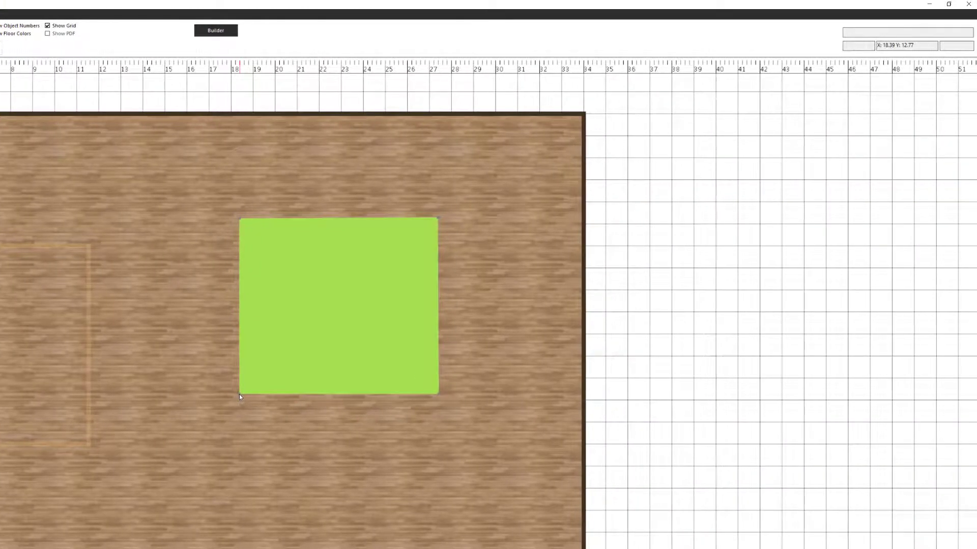
{"action": "left_click", "coordinate": [239, 395]}
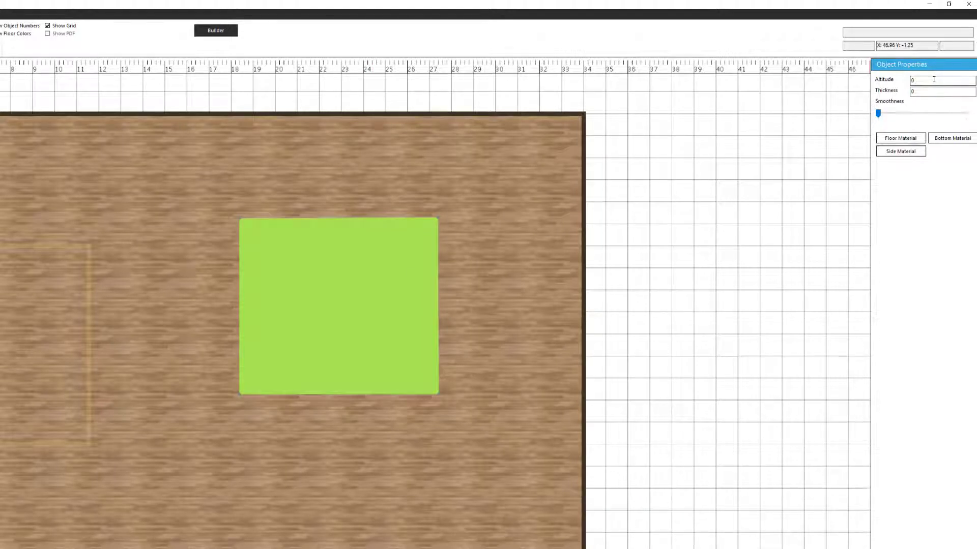
{"action": "left_click_drag", "start_coordinate": [931, 80], "coordinate": [898, 89]}
{"action": "type", "text": "1"}
{"action": "key", "text": "Tab"}
{"action": "type", "text": "1"}
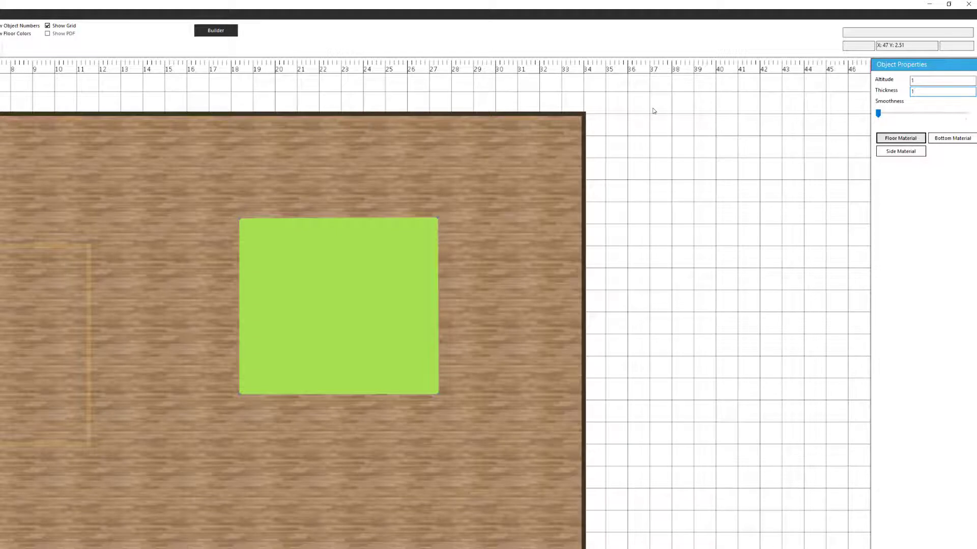
Apply the Marble Tiles 1 floor material to the top of the custom floor.
{"action": "left_click", "coordinate": [901, 138]}
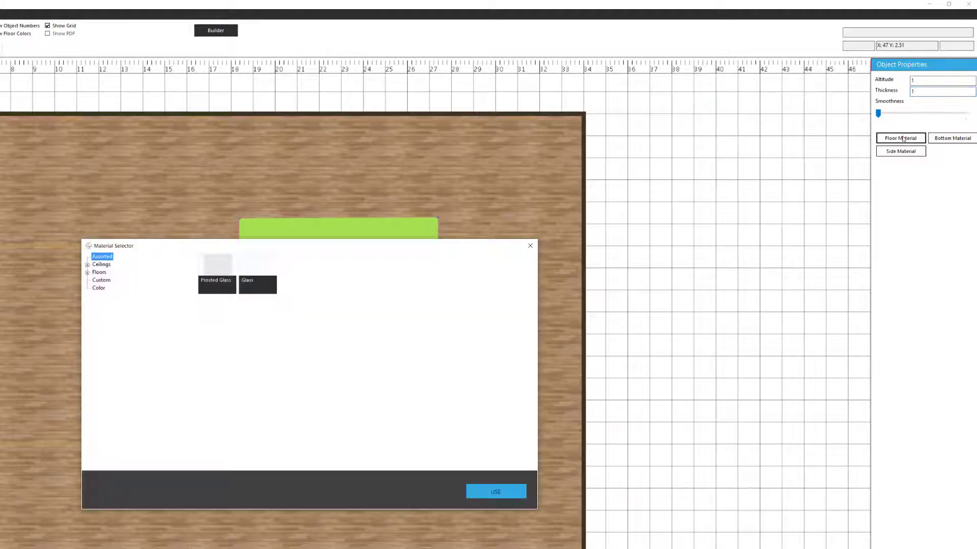
{"action": "left_click", "coordinate": [87, 272]}
{"action": "left_click", "coordinate": [101, 313]}
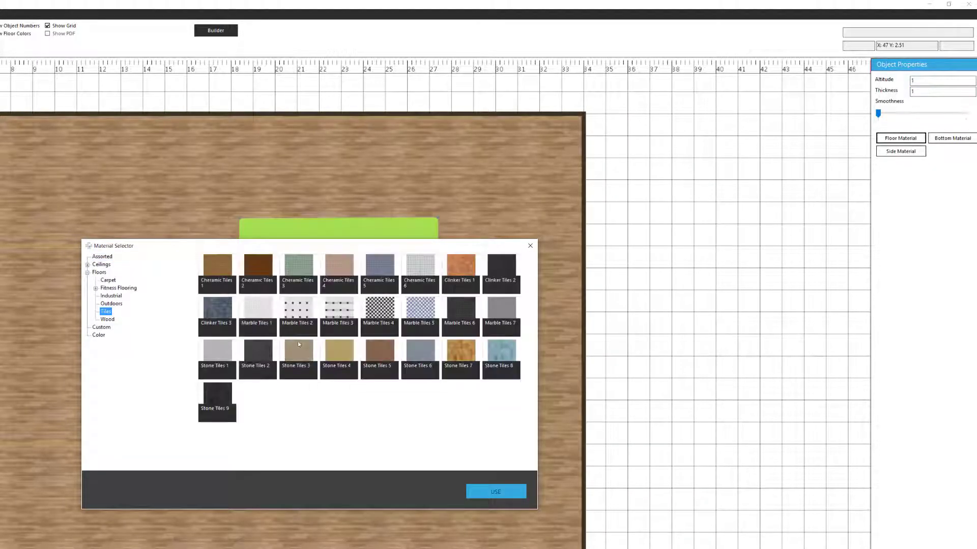
{"action": "left_click", "coordinate": [312, 320]}
{"action": "left_click", "coordinate": [271, 318]}
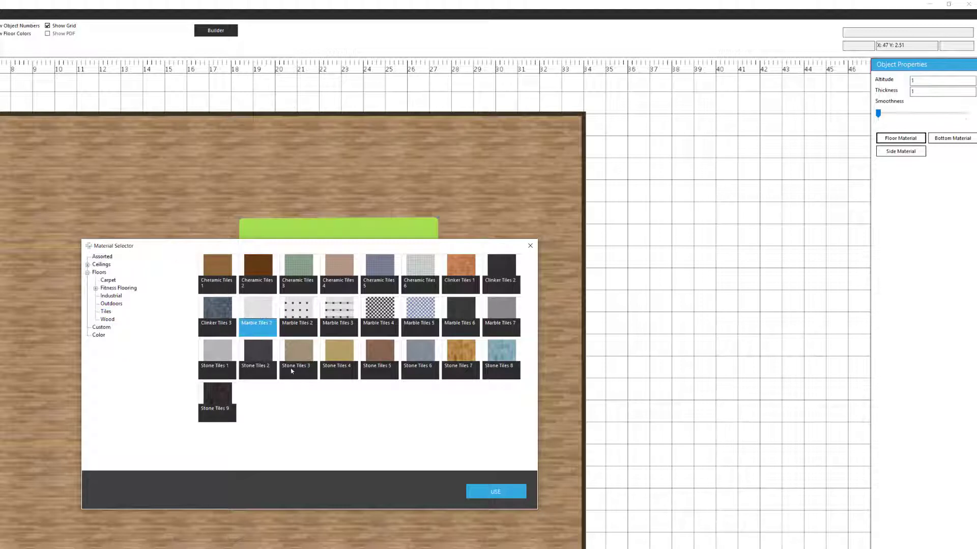
{"action": "left_click", "coordinate": [473, 489]}
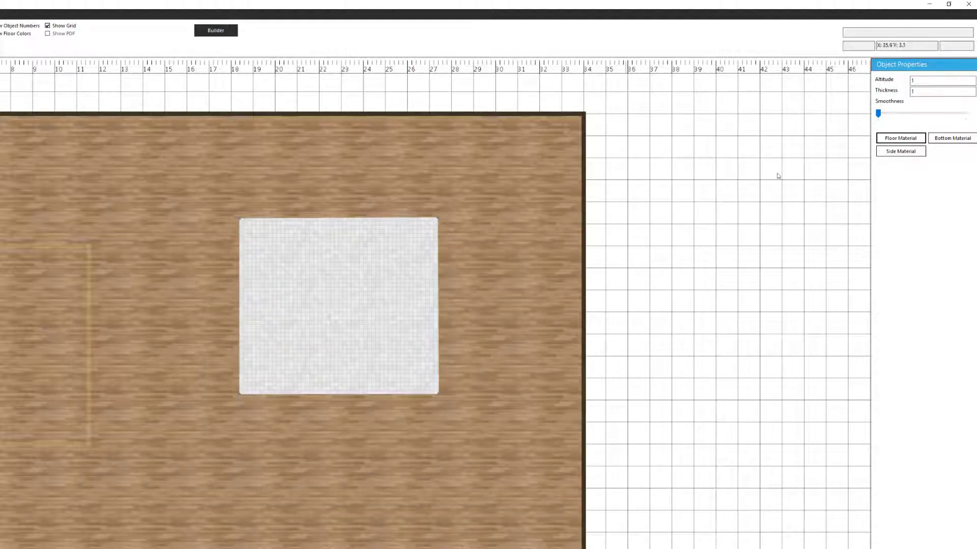
Apply a solid grey color to the sides of the custom floor.
{"action": "left_click", "coordinate": [901, 154]}
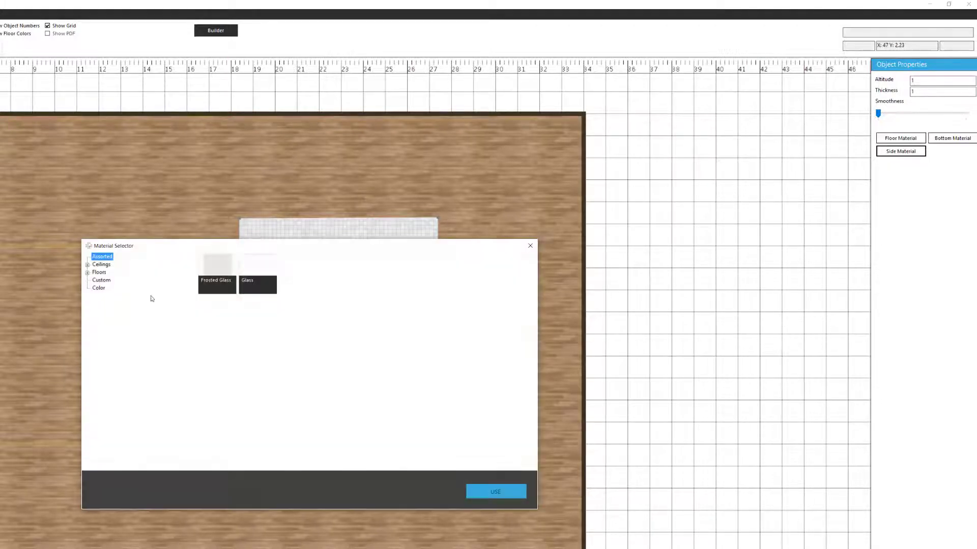
{"action": "left_click", "coordinate": [99, 287]}
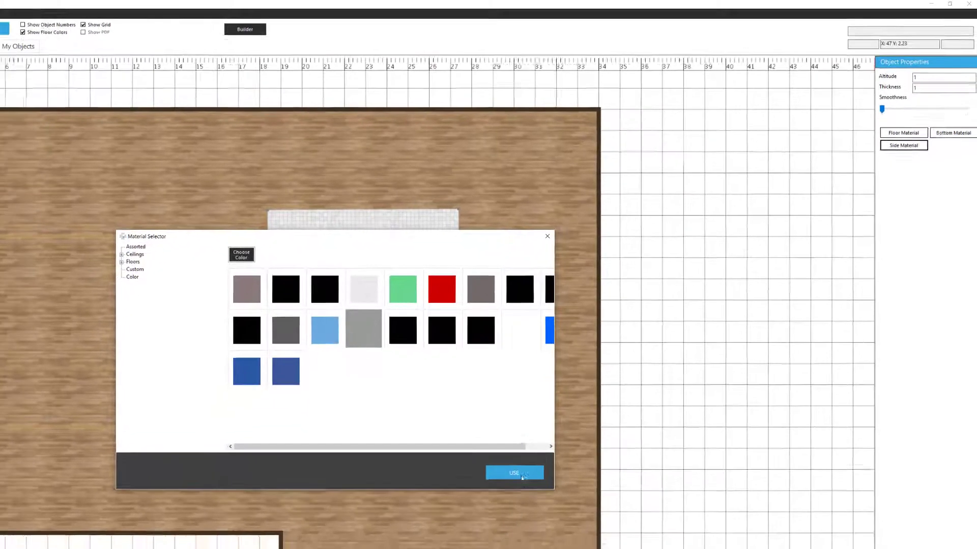
{"action": "left_click", "coordinate": [502, 497]}
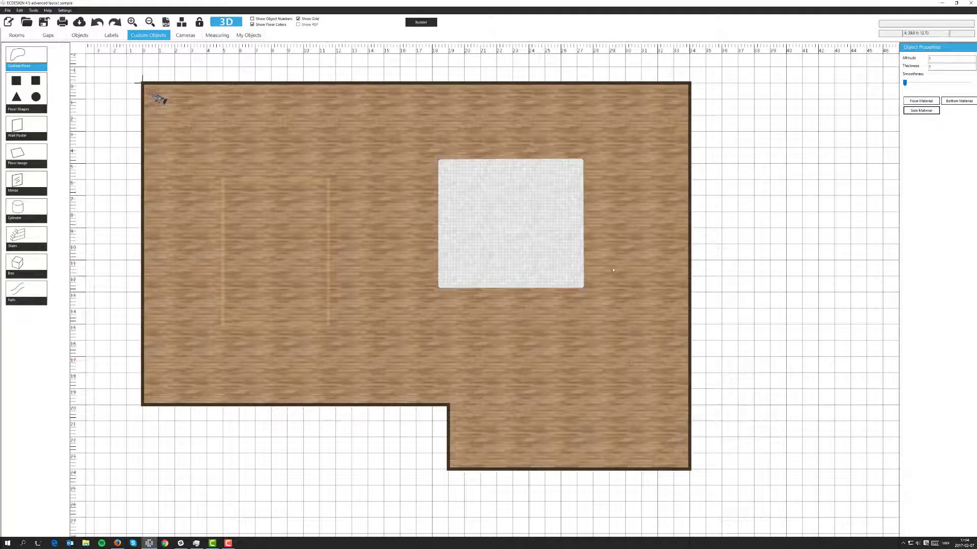
Examine the raised tiled platform from different positions in the 3D view.
{"action": "left_click", "coordinate": [227, 22]}
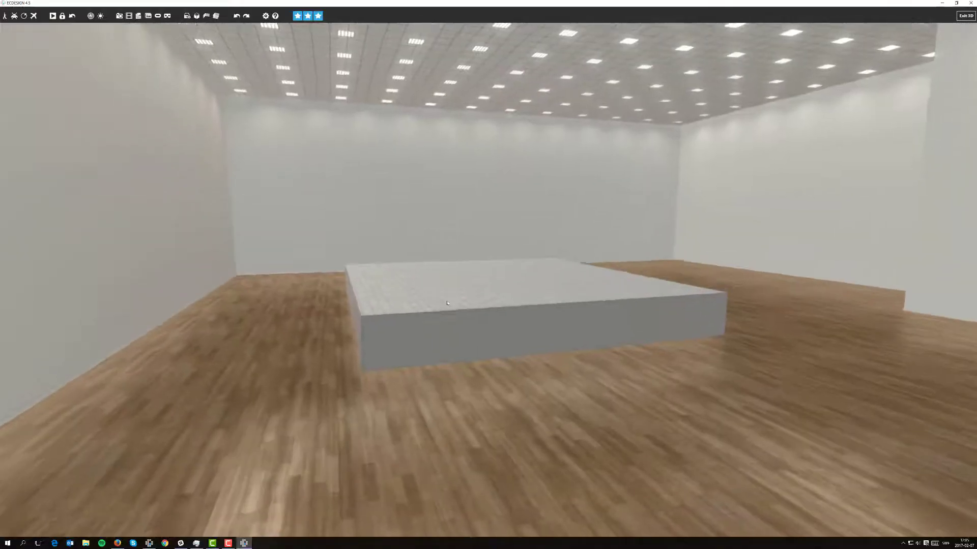
{"action": "key", "text": "w"}
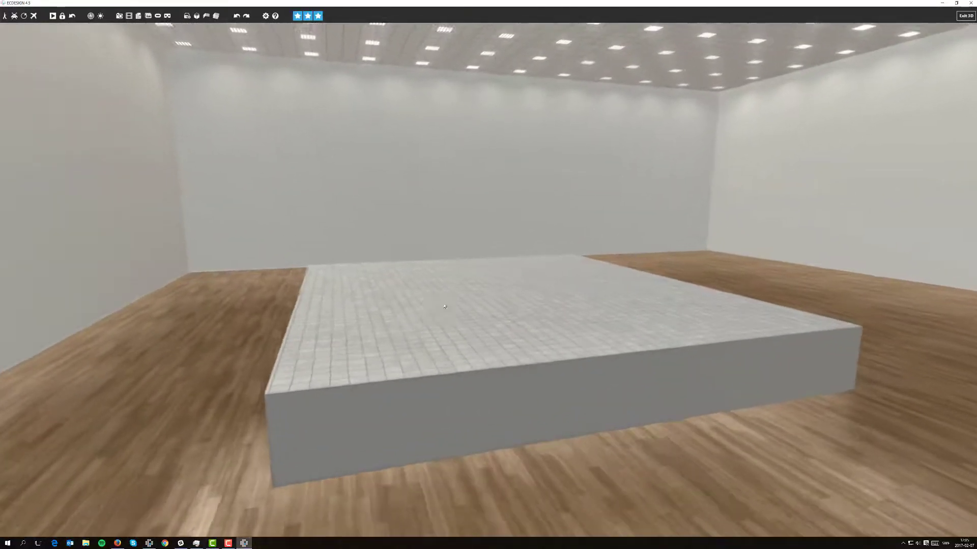
{"action": "key", "text": "d"}
{"action": "left_click_drag", "start_coordinate": [442, 308], "coordinate": [303, 321]}
{"action": "key", "text": "d"}
{"action": "key", "text": "d"}
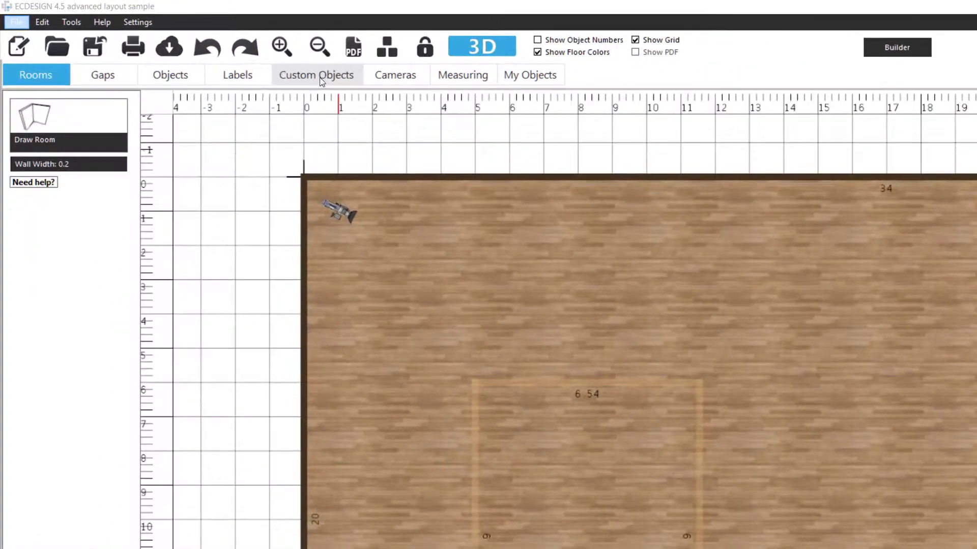
Draw a custom floor about 15 wide and 24 deep covering the large room's deeper right-hand part.
{"action": "left_click", "coordinate": [149, 36]}
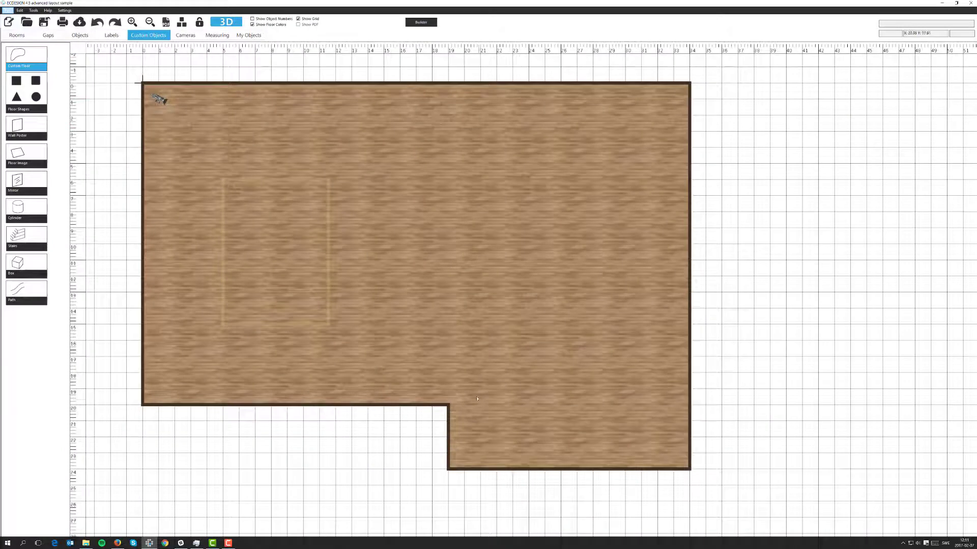
{"action": "left_click", "coordinate": [447, 405]}
{"action": "left_click", "coordinate": [447, 83]}
{"action": "left_click", "coordinate": [690, 83]}
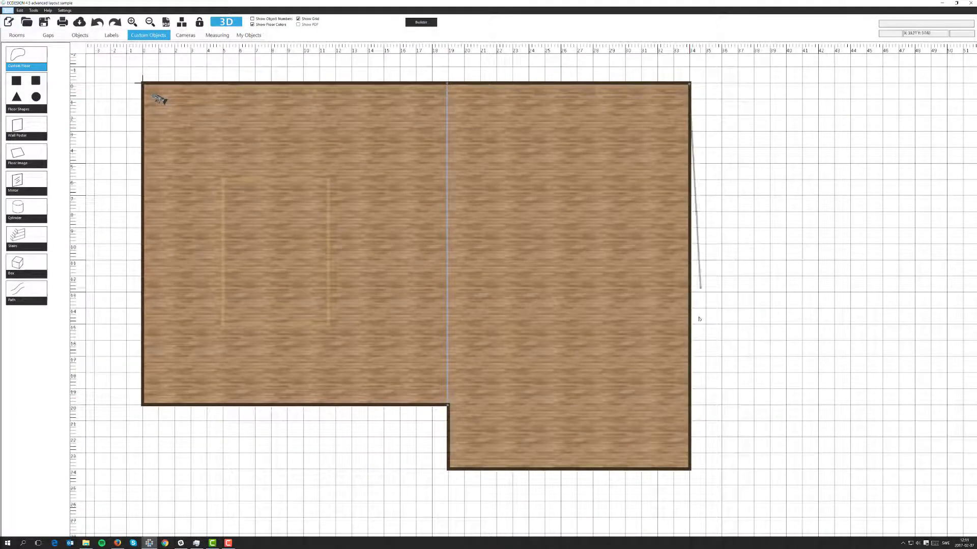
{"action": "left_click", "coordinate": [690, 469]}
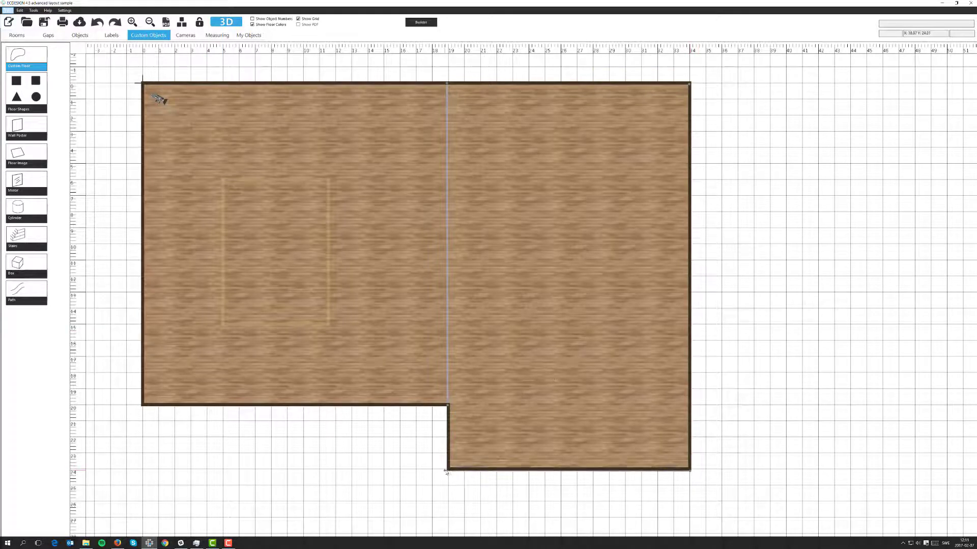
{"action": "left_click", "coordinate": [447, 405]}
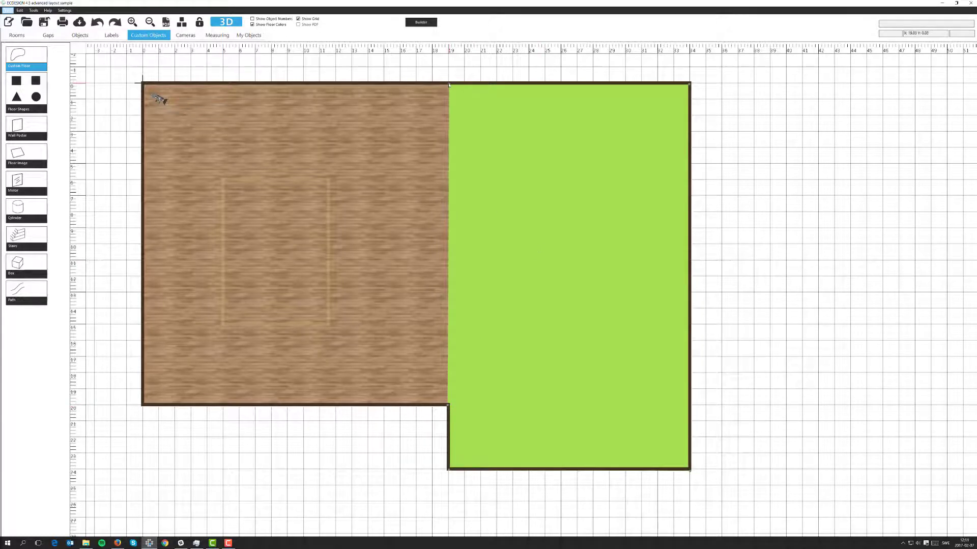
Set the large custom floor's altitude to 4 and its thickness to 0.2.
{"action": "left_click", "coordinate": [449, 85]}
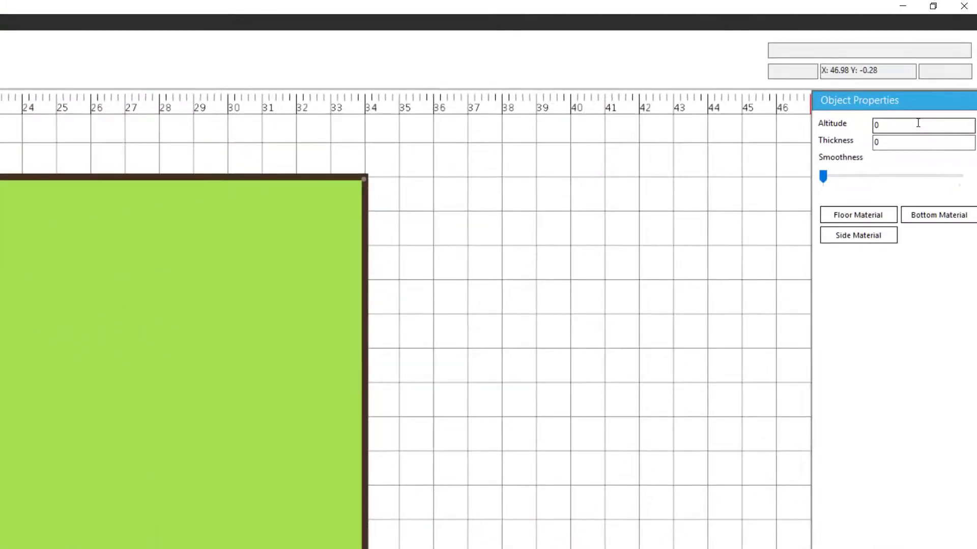
{"action": "double_click", "coordinate": [875, 125]}
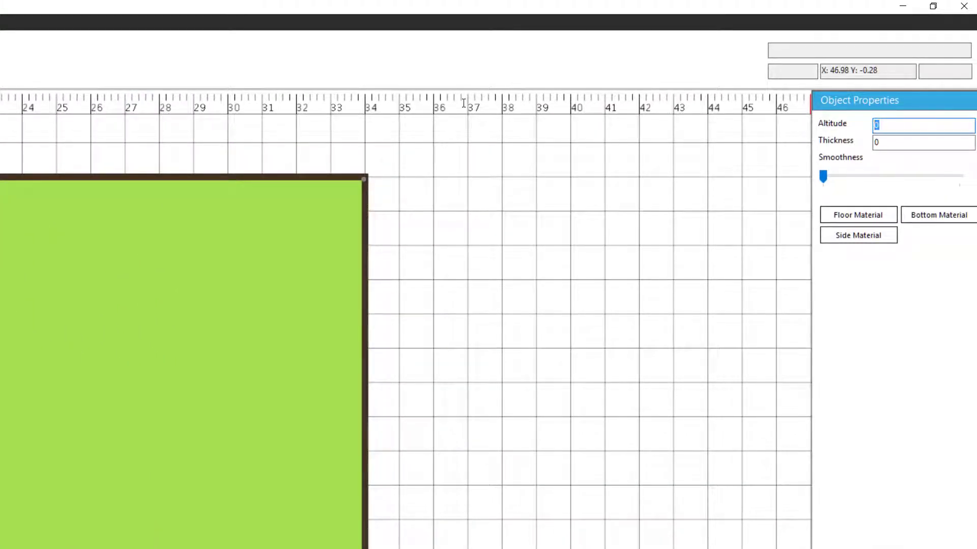
{"action": "type", "text": "4"}
{"action": "double_click", "coordinate": [893, 146]}
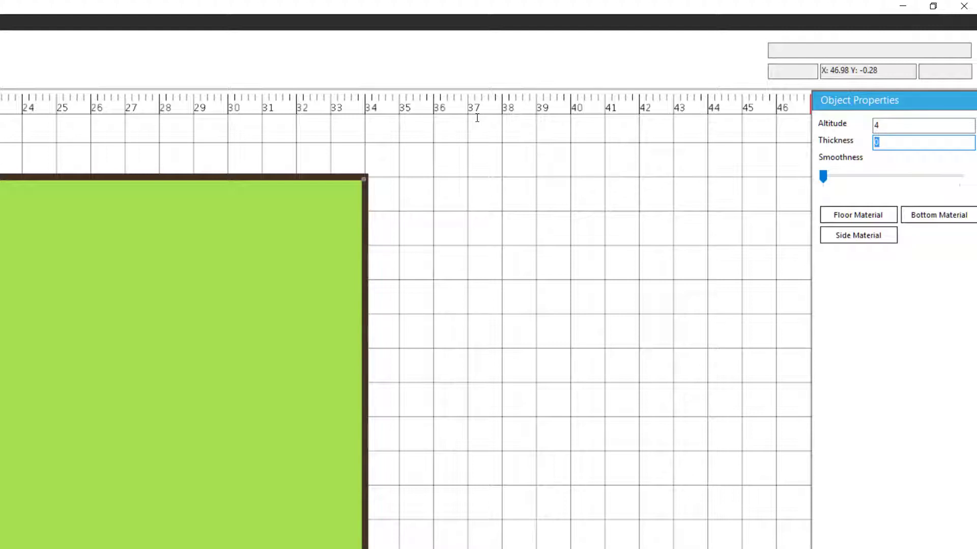
{"action": "type", "text": "0.2"}
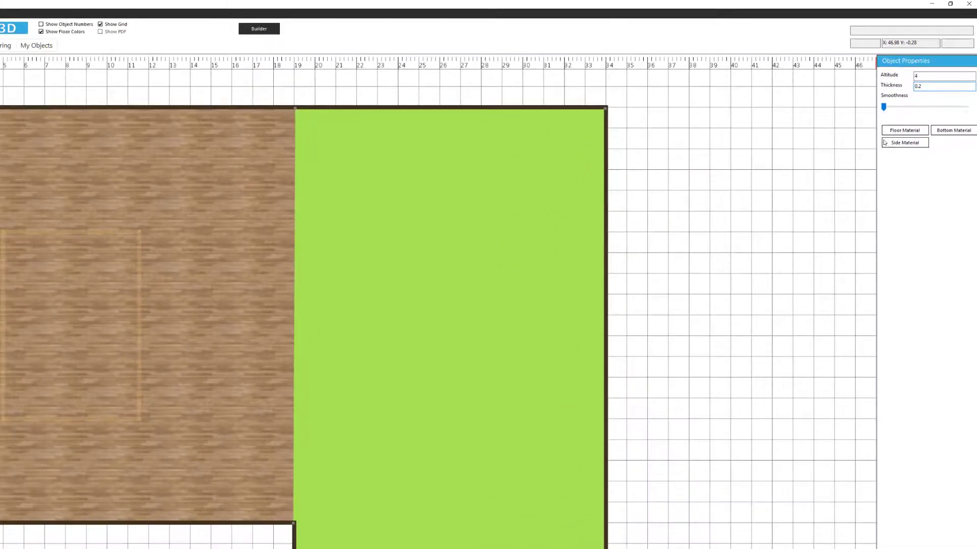
Apply the first Concrete 2 industrial floor material to the top of the large custom floor.
{"action": "left_click", "coordinate": [899, 133]}
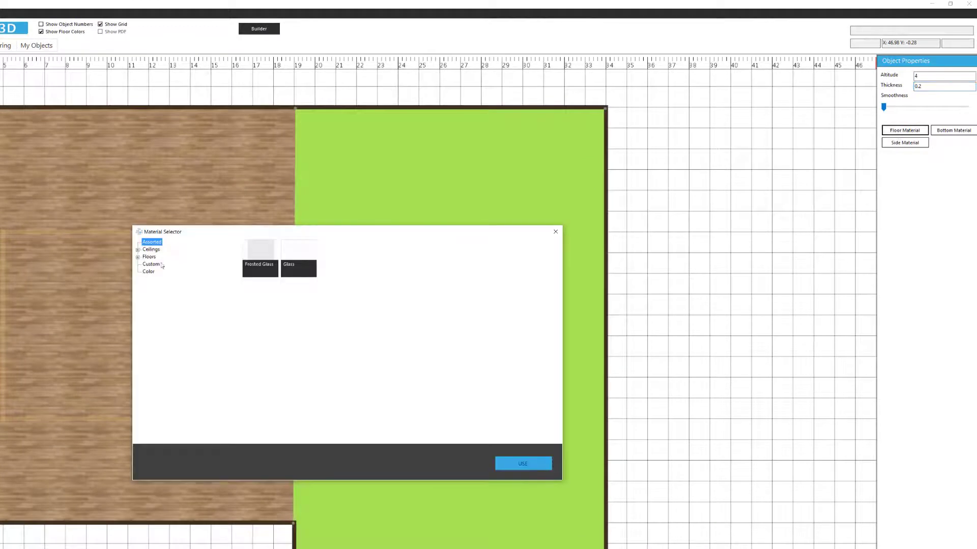
{"action": "left_click", "coordinate": [138, 257]}
{"action": "left_click", "coordinate": [153, 280]}
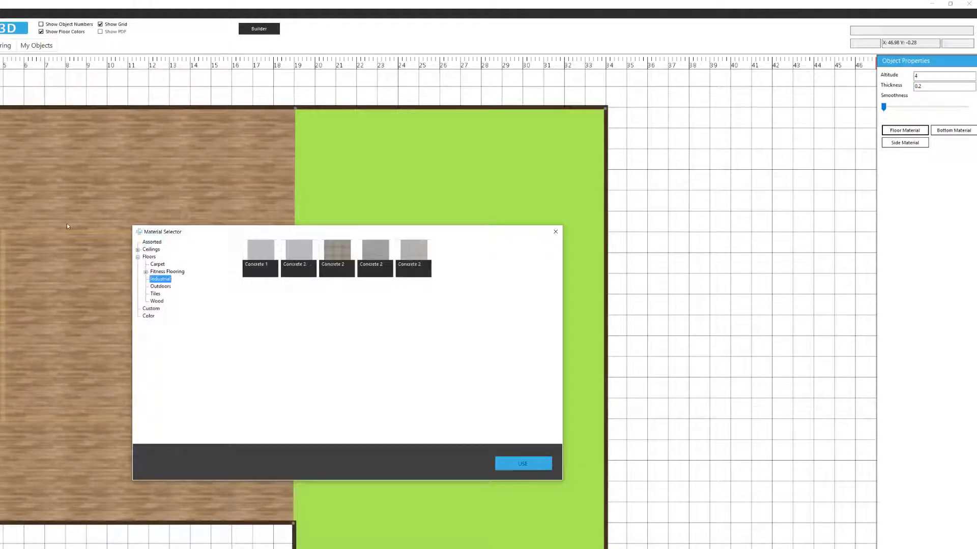
{"action": "left_click", "coordinate": [301, 263]}
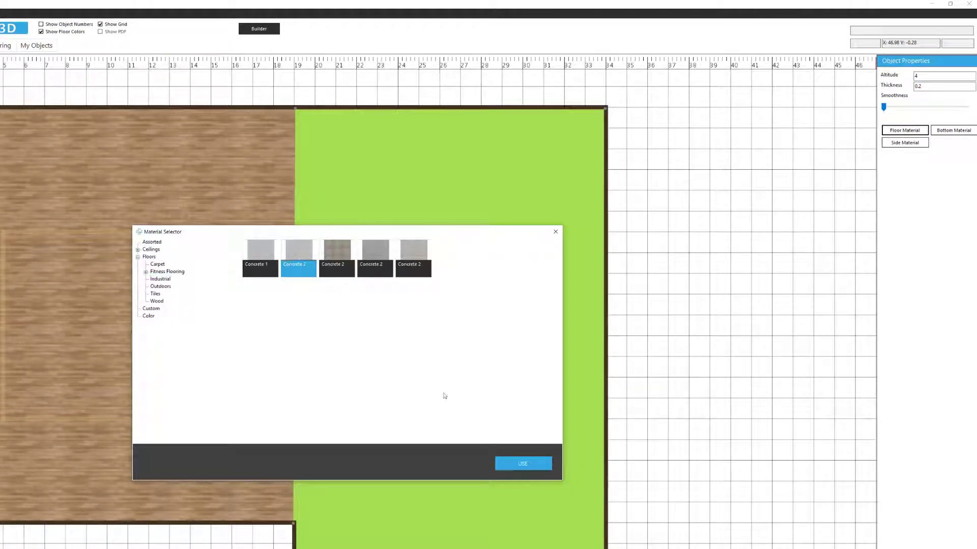
{"action": "left_click", "coordinate": [524, 464]}
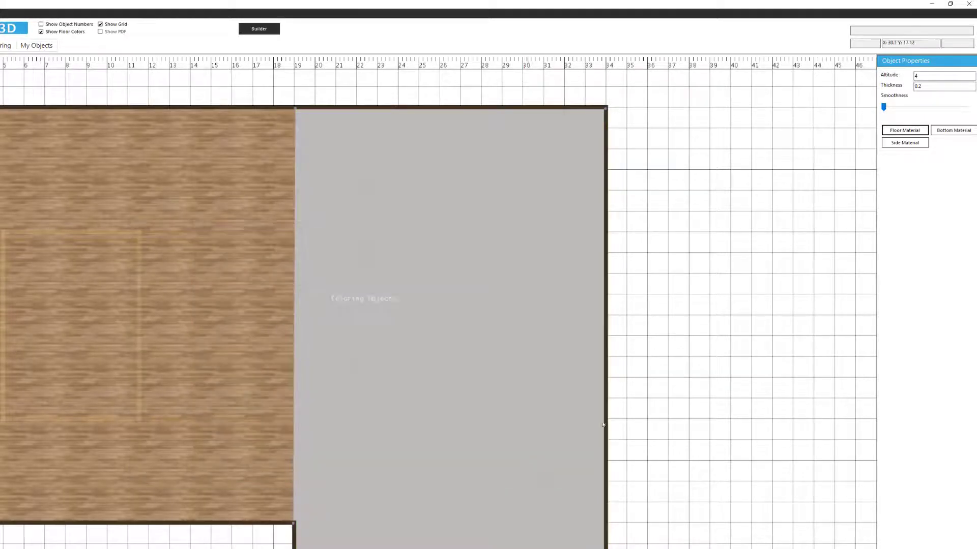
Apply a solid color from the palette to the underside of the large custom floor.
{"action": "left_click", "coordinate": [944, 131]}
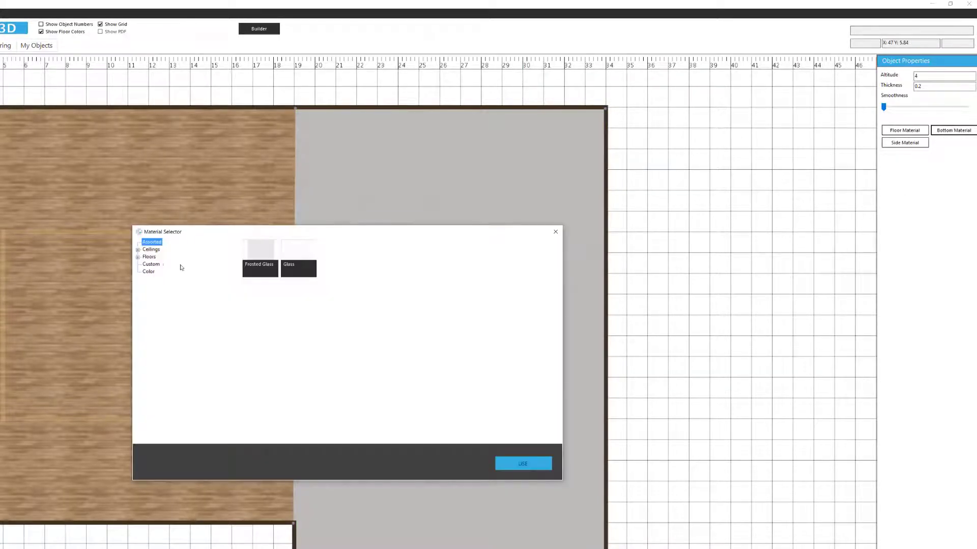
{"action": "left_click", "coordinate": [148, 271]}
{"action": "left_click", "coordinate": [376, 284]}
{"action": "left_click", "coordinate": [523, 464]}
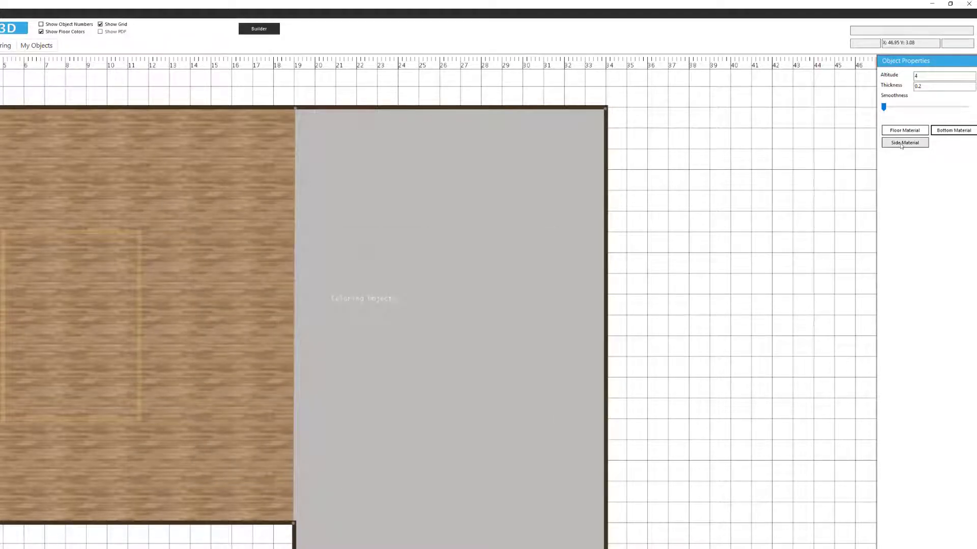
Apply a solid medium gray from the color palette to the sides of the large custom floor.
{"action": "left_click", "coordinate": [901, 143]}
{"action": "left_click", "coordinate": [151, 272]}
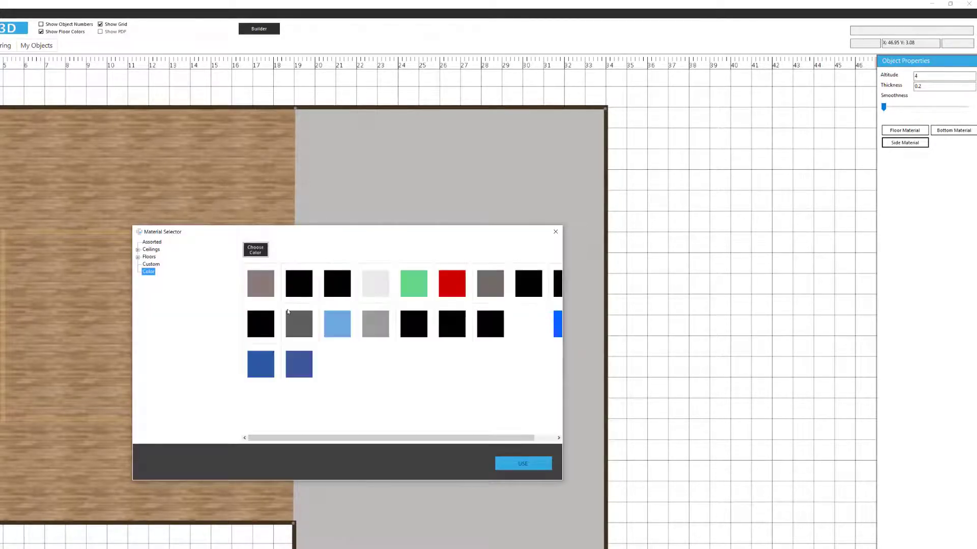
{"action": "left_click", "coordinate": [372, 322]}
{"action": "left_click", "coordinate": [523, 464]}
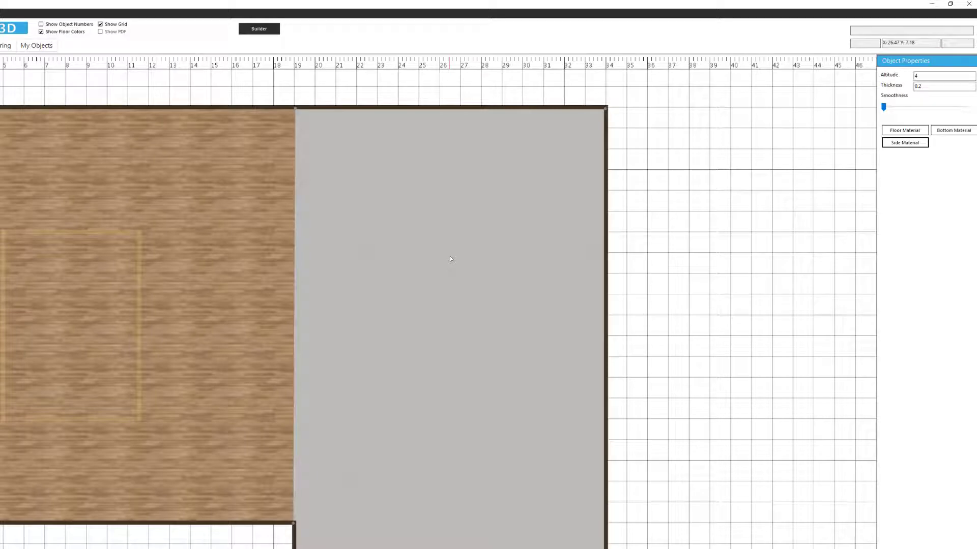
Open the layout in 3D with the BETA viewer and inspect the upper floor from a raised viewpoint.
{"action": "left_click", "coordinate": [11, 28]}
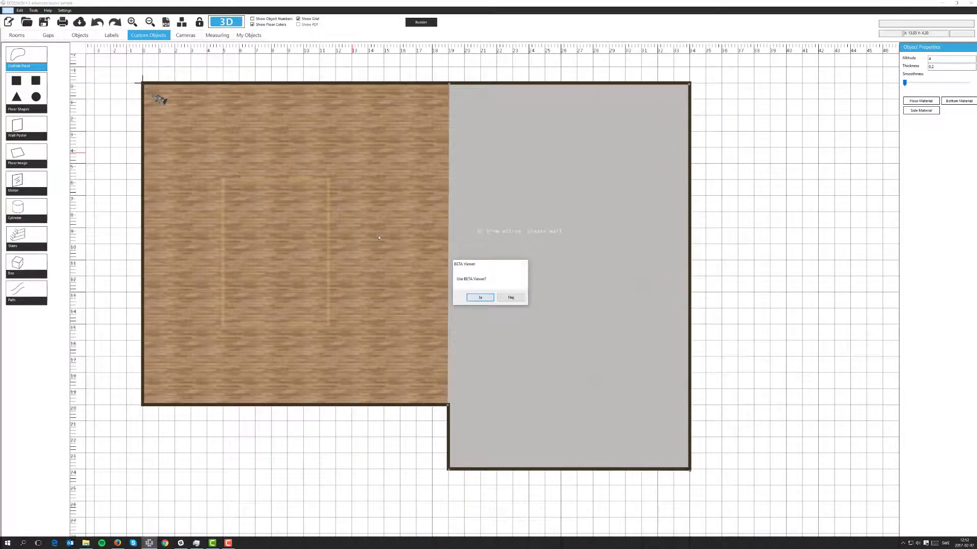
{"action": "left_click", "coordinate": [469, 295]}
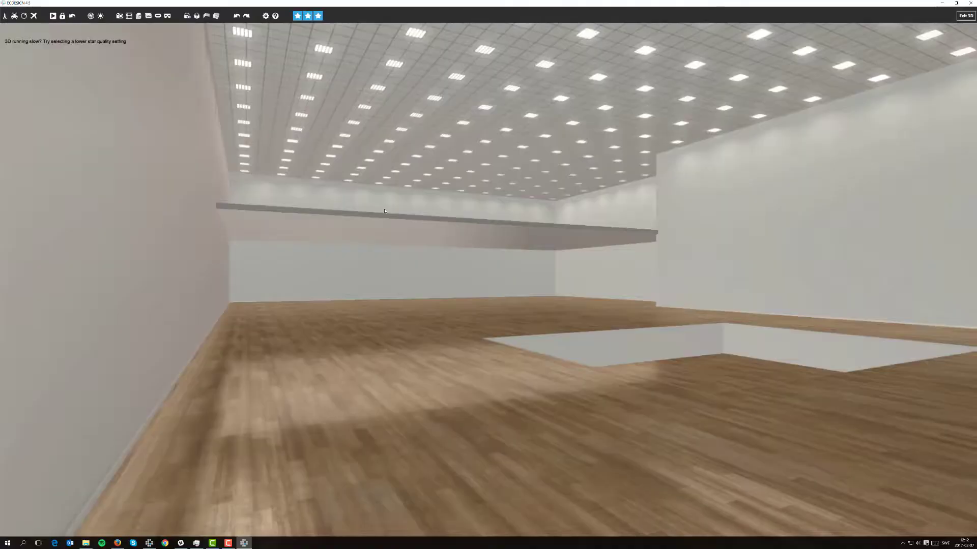
{"action": "key", "text": "w"}
{"action": "left_click_drag", "start_coordinate": [384, 211], "coordinate": [393, 256]}
{"action": "key", "text": "w"}
{"action": "key", "text": "e"}
Place a tall leafy potted plant from the Standard indoor plants and raise it onto the upper floor near its front edge.
{"action": "left_click", "coordinate": [197, 15]}
{"action": "scroll", "coordinate": [85, 120], "scroll_direction": "down", "scroll_amount": 3}
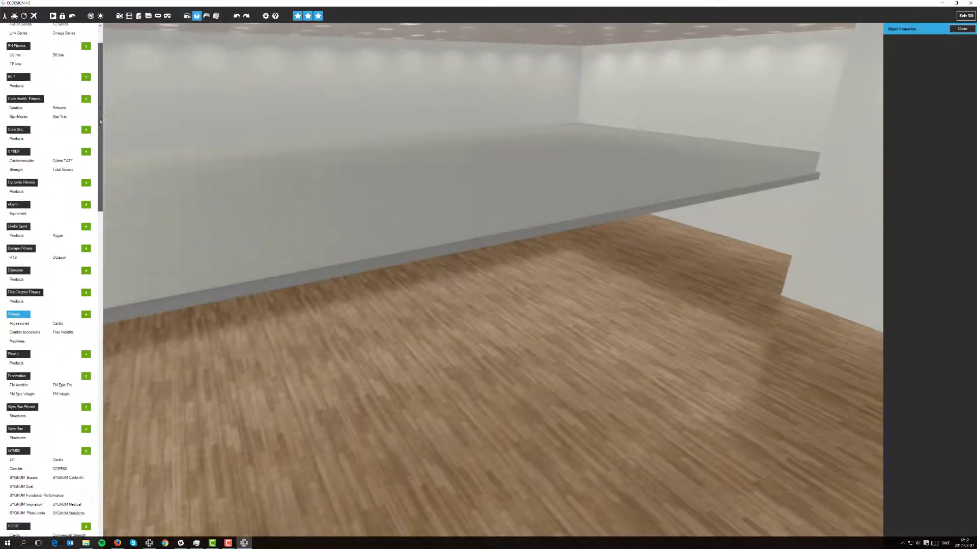
{"action": "scroll", "coordinate": [29, 393], "scroll_direction": "down", "scroll_amount": 20}
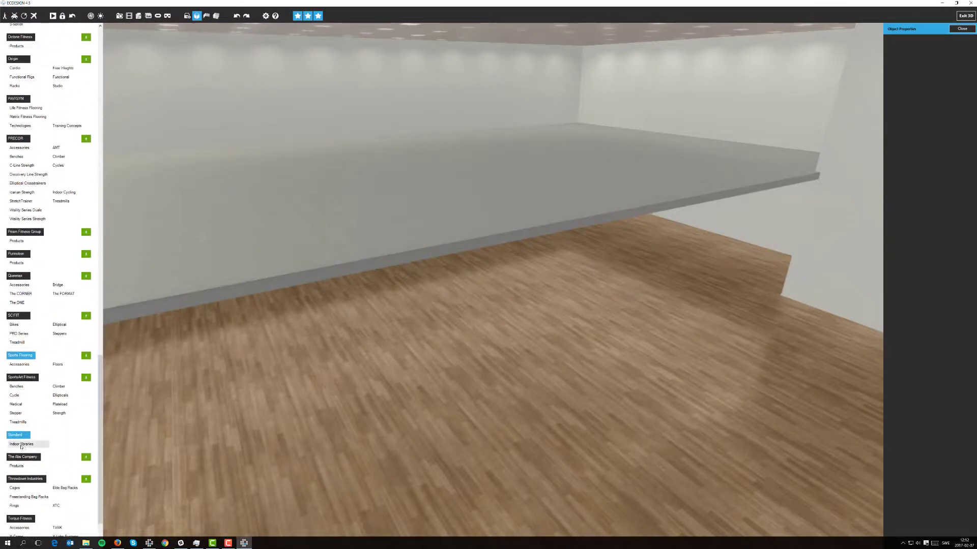
{"action": "left_click", "coordinate": [21, 444]}
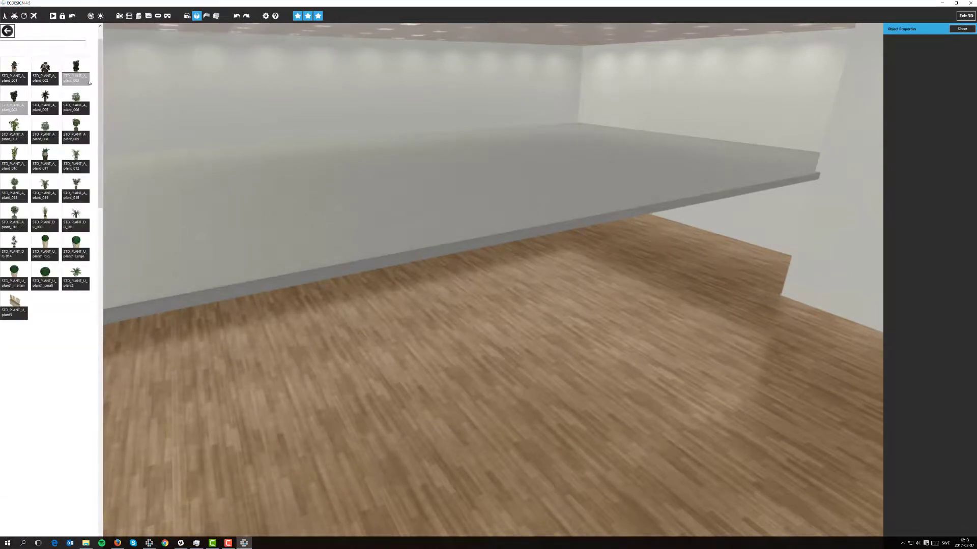
{"action": "left_click_drag", "start_coordinate": [348, 279], "coordinate": [445, 359]}
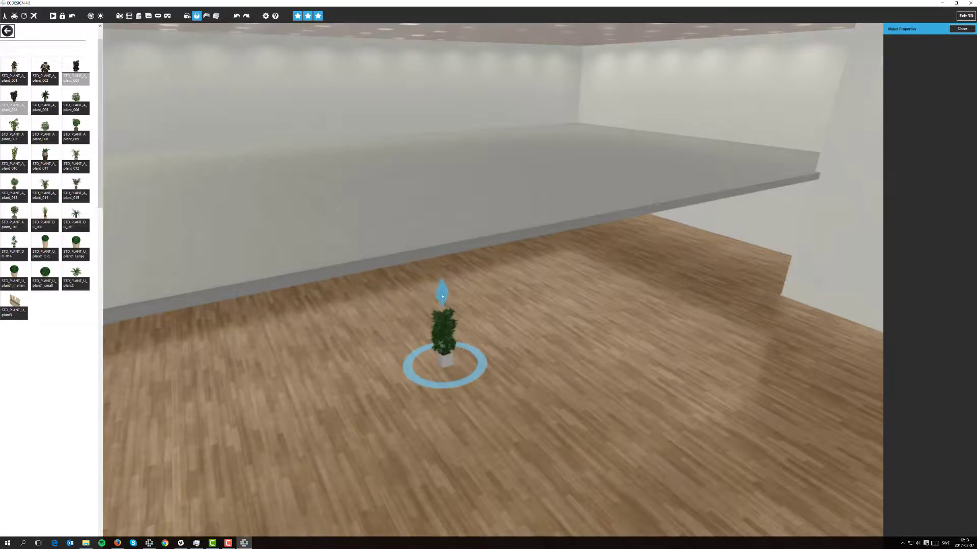
{"action": "left_click_drag", "start_coordinate": [443, 294], "coordinate": [436, 143]}
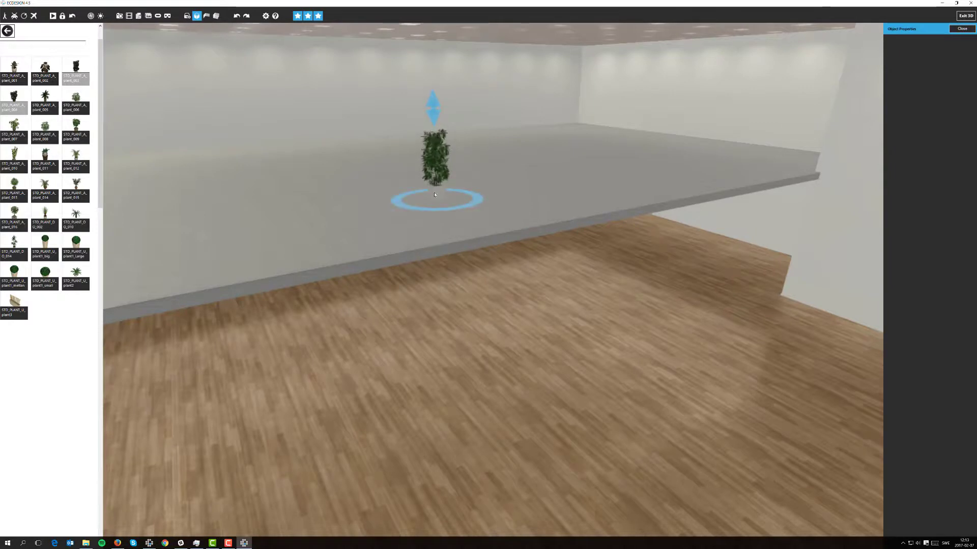
{"action": "left_click_drag", "start_coordinate": [434, 195], "coordinate": [380, 209]}
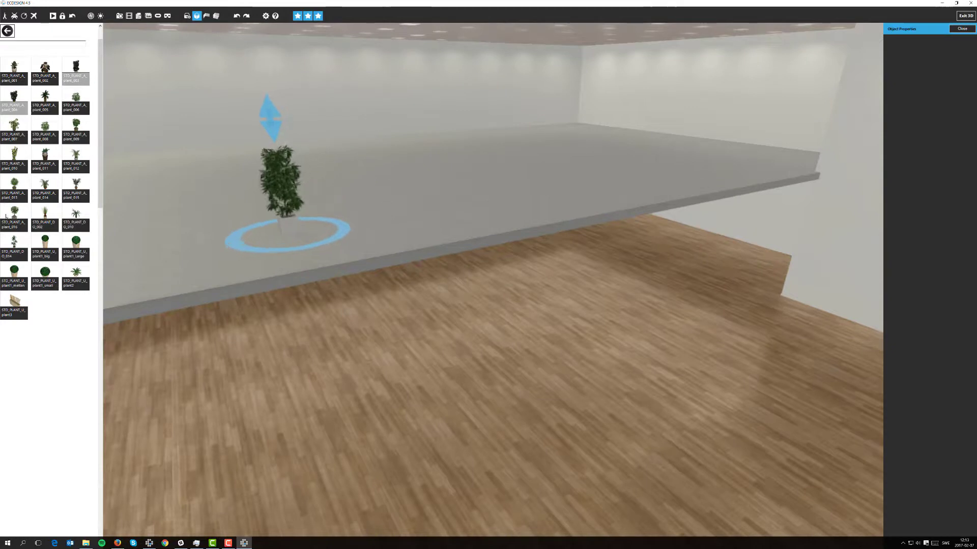
Place the round potted tree plant_013 on the wooden ground floor in front of the upper floor.
{"action": "left_click", "coordinate": [10, 185]}
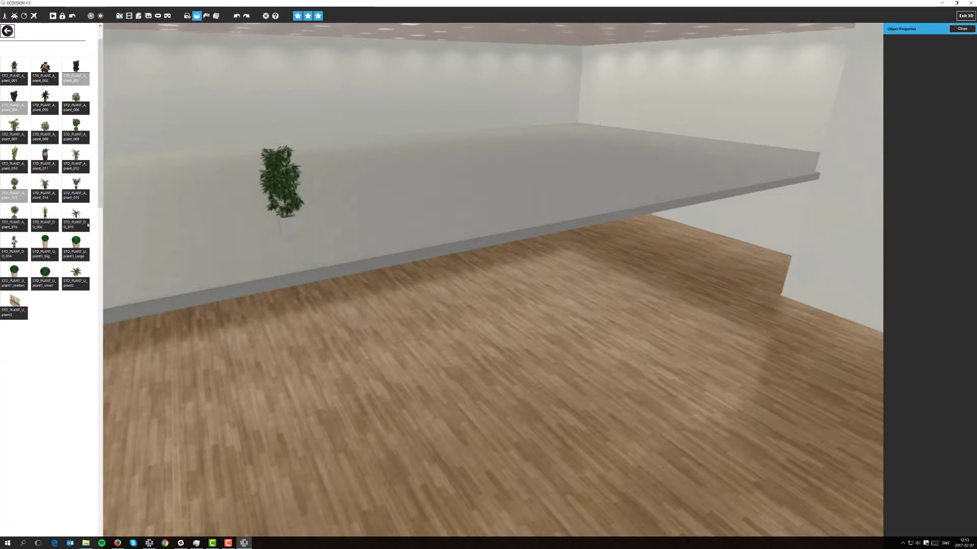
{"action": "left_click", "coordinate": [406, 364]}
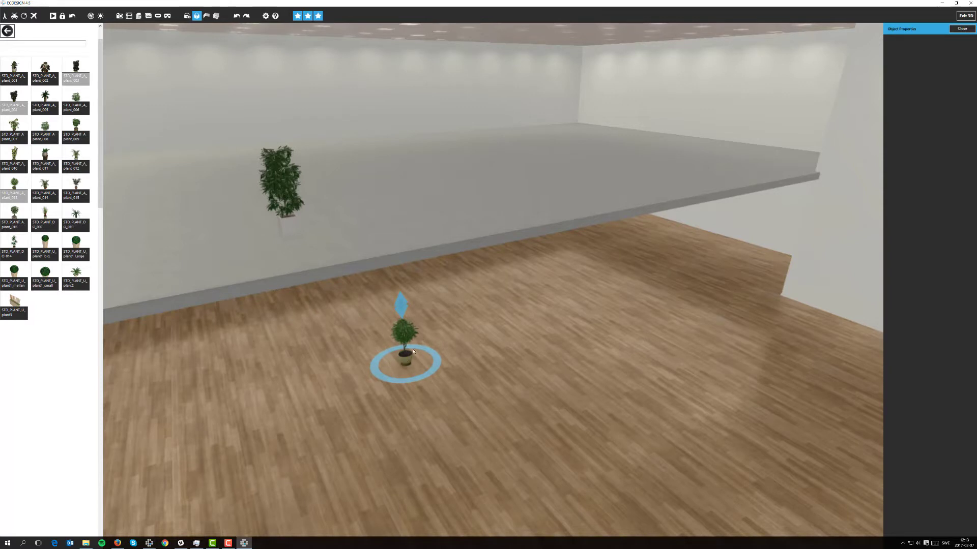